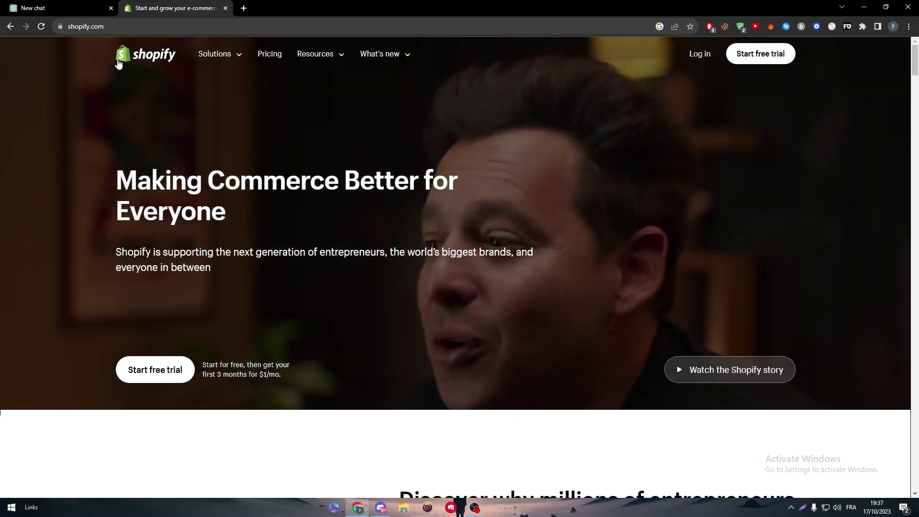
Sign in to Shopify with the store owner's account and open the first My Store admin.
{"action": "left_click", "coordinate": [118, 63]}
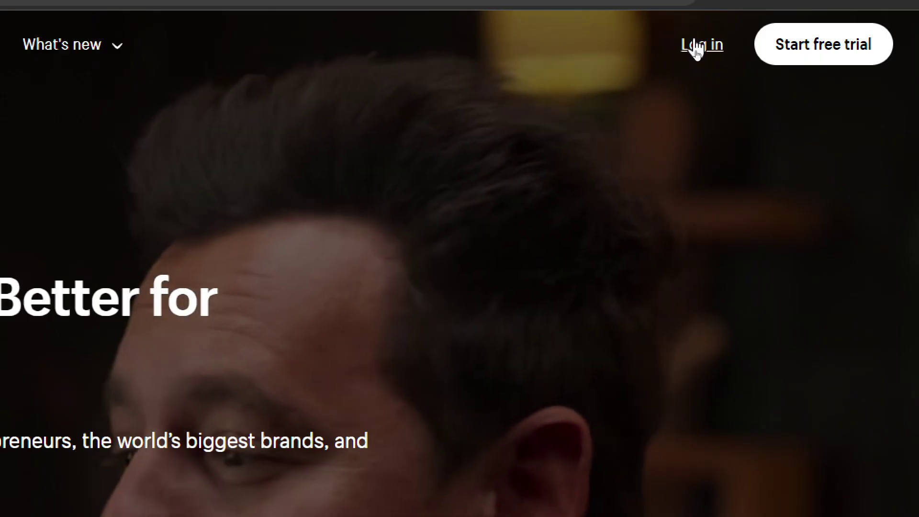
{"action": "left_click", "coordinate": [698, 47]}
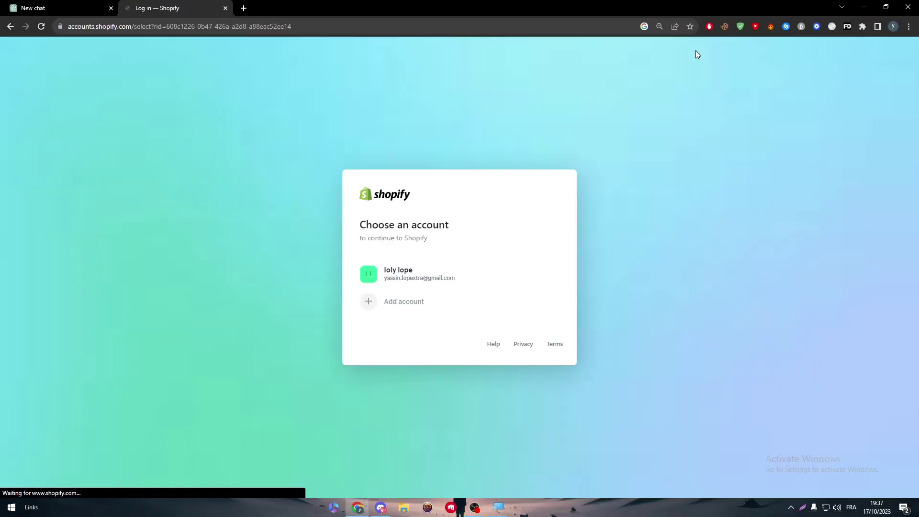
{"action": "left_click", "coordinate": [418, 277]}
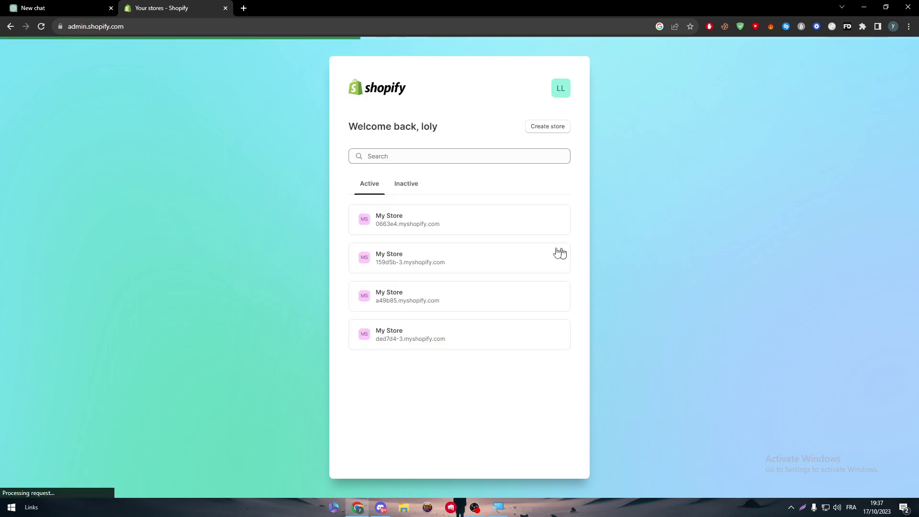
{"action": "left_click", "coordinate": [470, 232]}
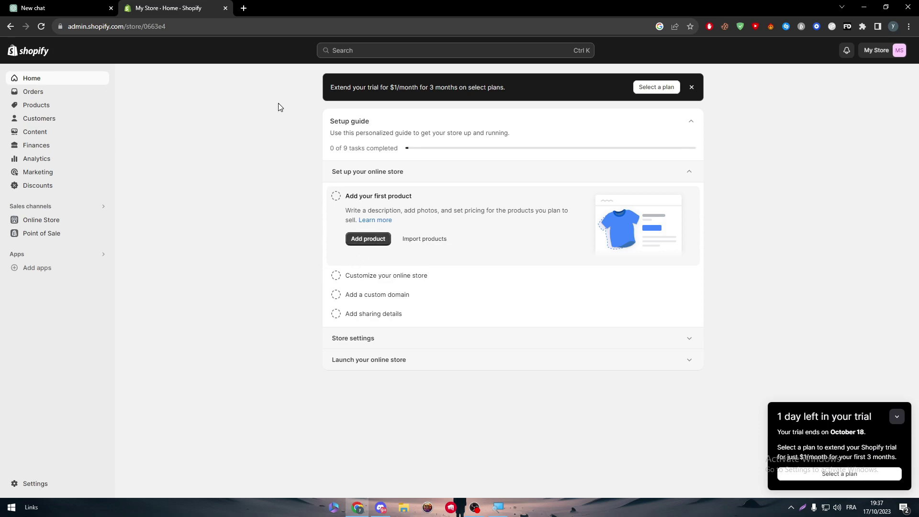
{"action": "left_click", "coordinate": [244, 10]}
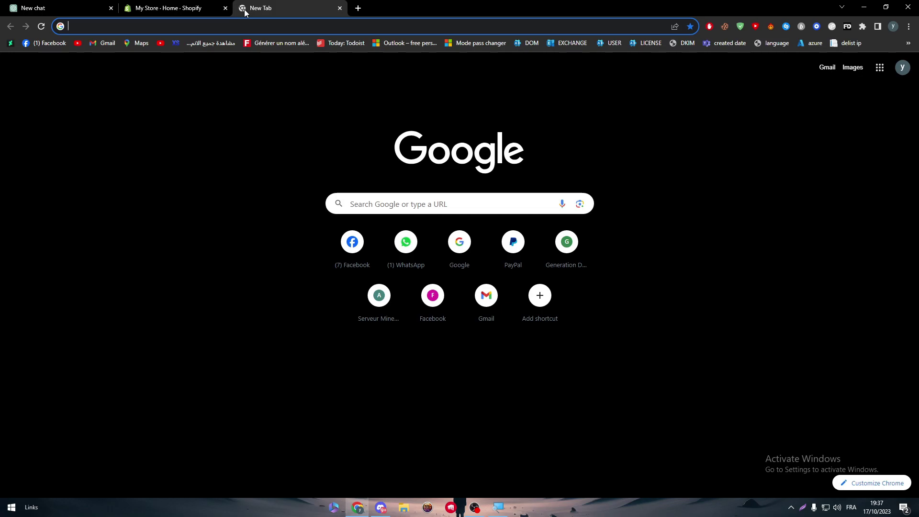
Search Google for 'afterpay available countries' and read the snippet listing supported countries.
{"action": "type", "text": "afterpay availa"}
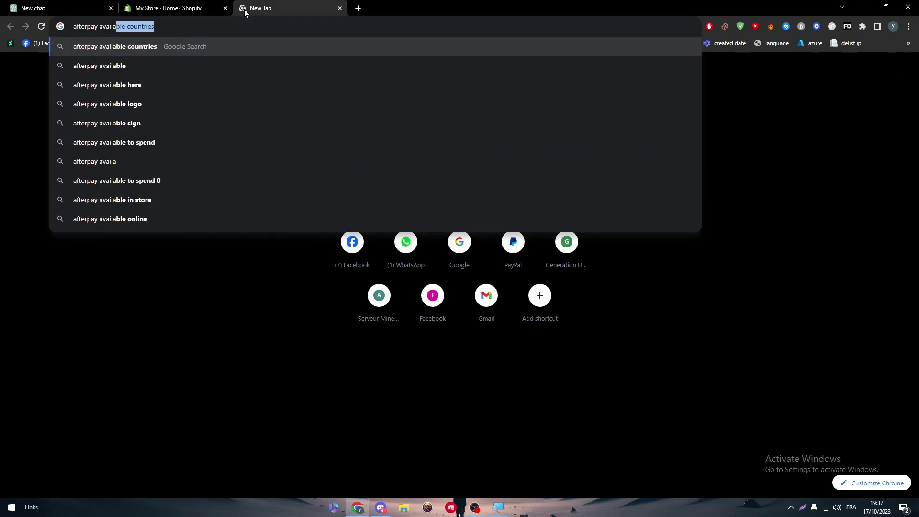
{"action": "key", "text": "Return"}
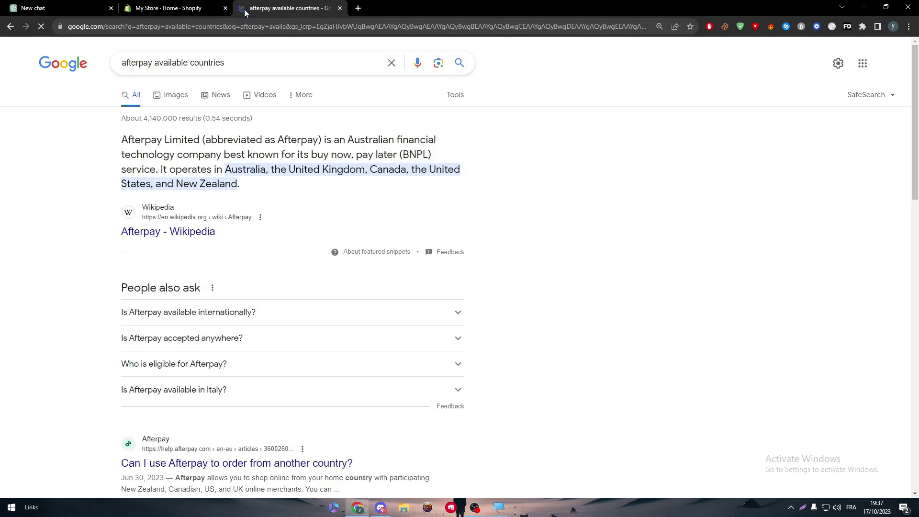
{"action": "left_click_drag", "start_coordinate": [123, 139], "coordinate": [361, 197]}
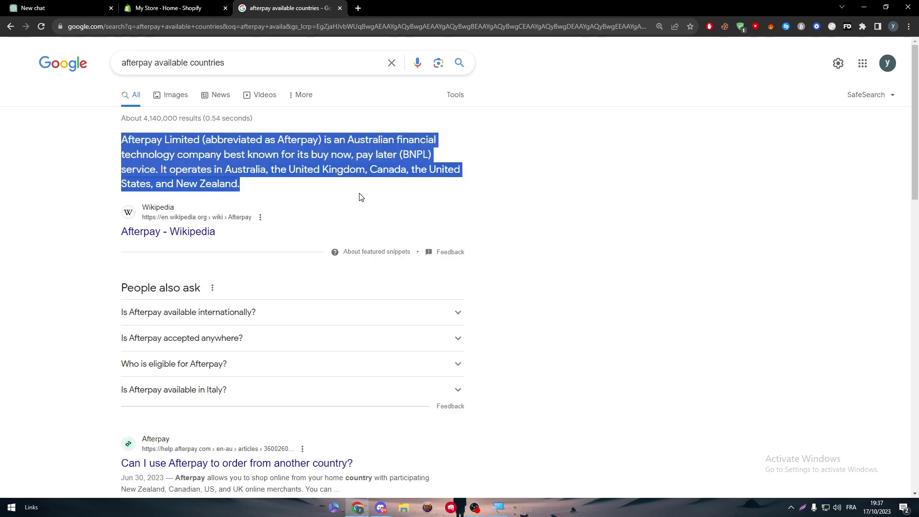
{"action": "left_click", "coordinate": [360, 196]}
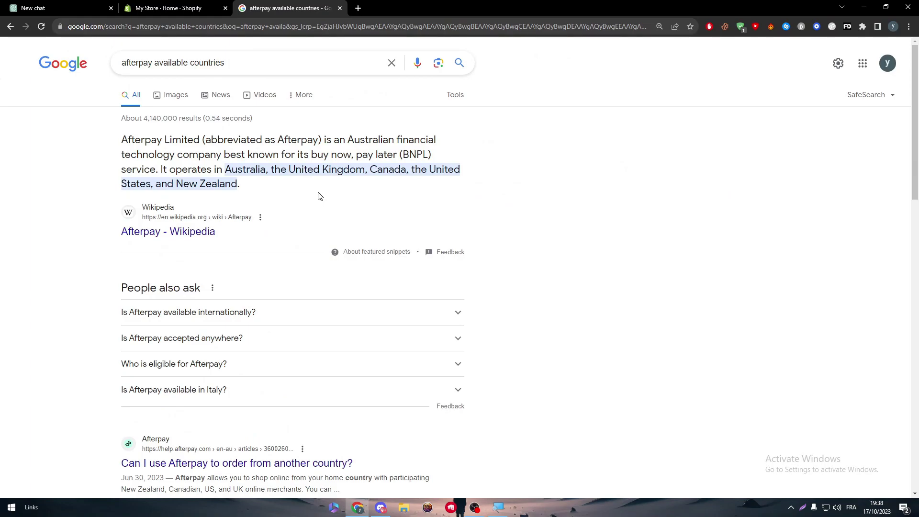
Open the Shopify store settings and confirm the business address country is United States.
{"action": "left_click", "coordinate": [203, 6]}
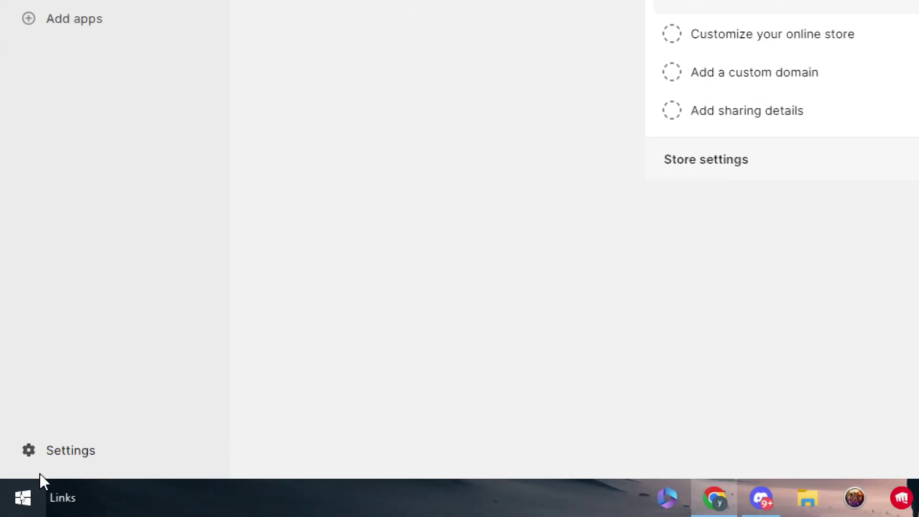
{"action": "left_click", "coordinate": [26, 512]}
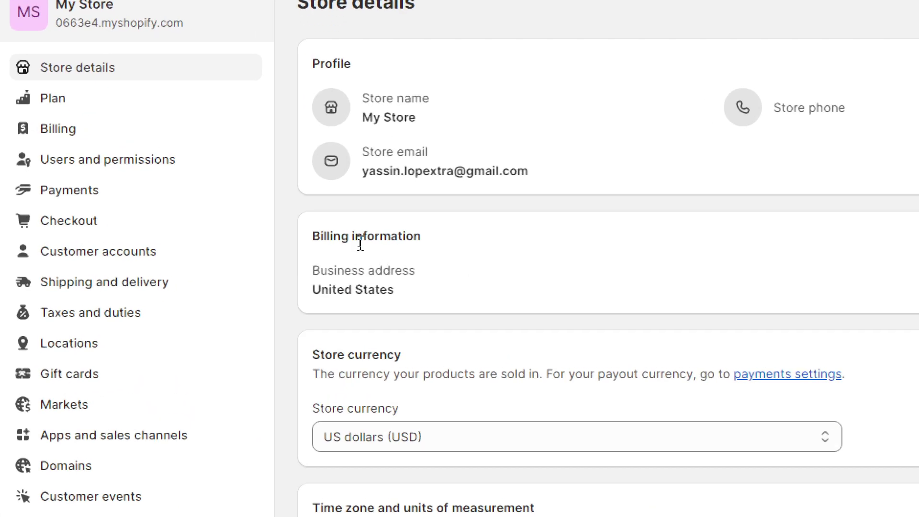
{"action": "left_click_drag", "start_coordinate": [339, 265], "coordinate": [390, 271]}
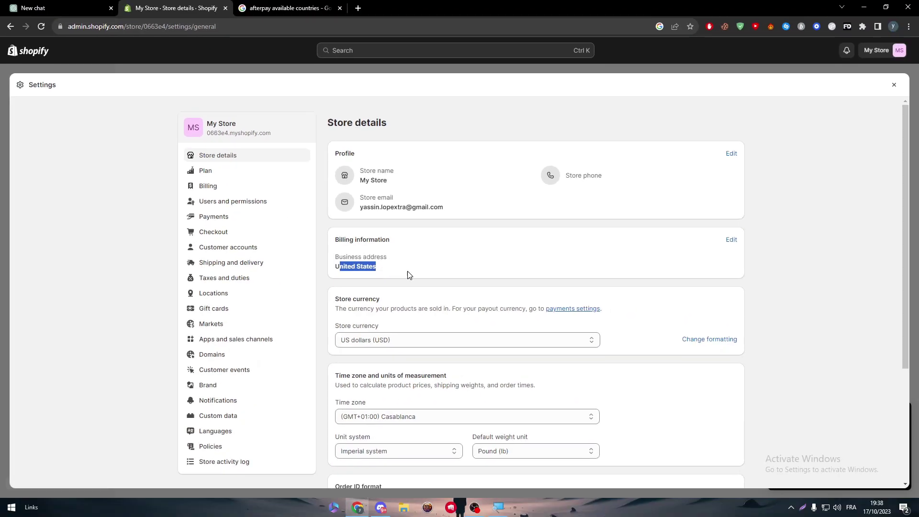
{"action": "left_click", "coordinate": [452, 234]}
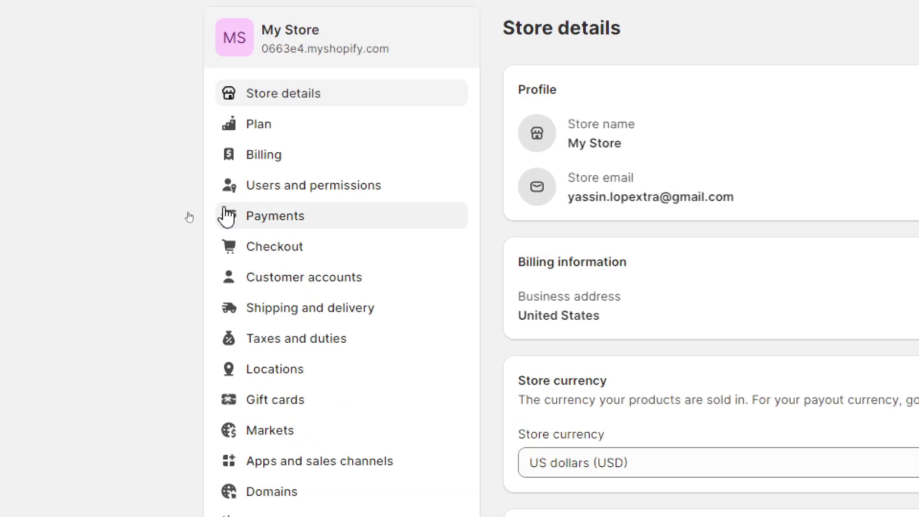
Open Payments settings, review the Authorize.net provider, and go to Add payment methods.
{"action": "left_click", "coordinate": [291, 222]}
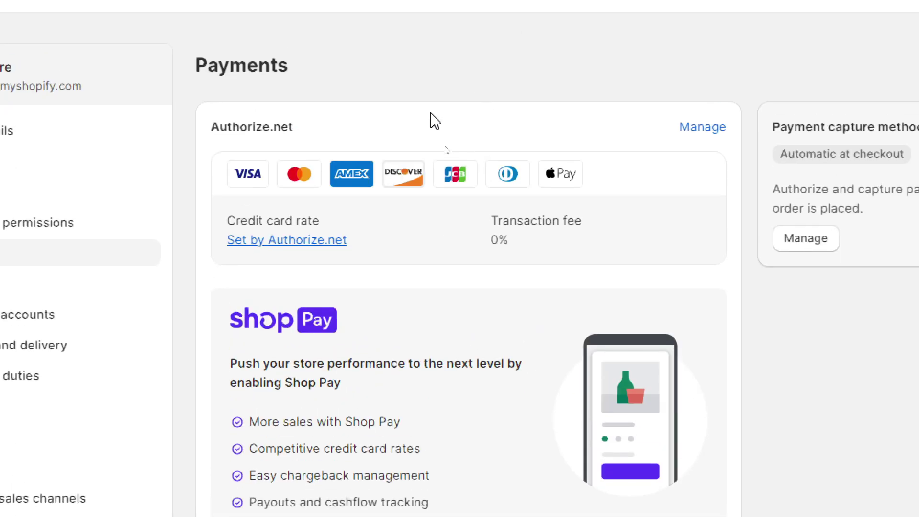
{"action": "left_click_drag", "start_coordinate": [221, 126], "coordinate": [366, 129]}
{"action": "left_click", "coordinate": [366, 130]}
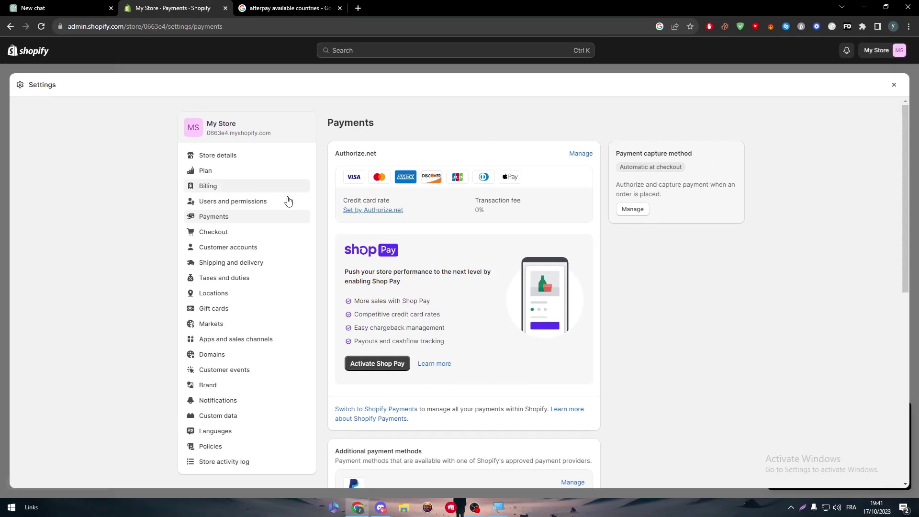
{"action": "left_click_drag", "start_coordinate": [906, 141], "coordinate": [665, 271]}
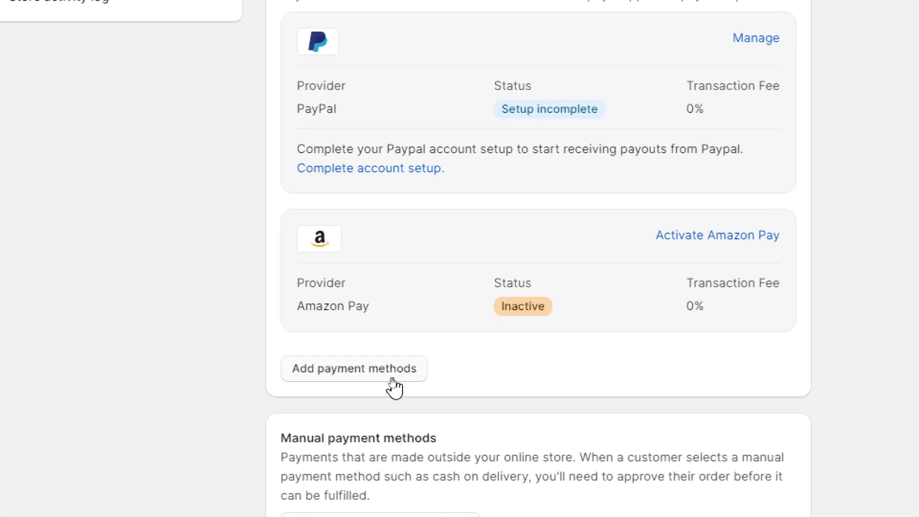
{"action": "left_click", "coordinate": [392, 381]}
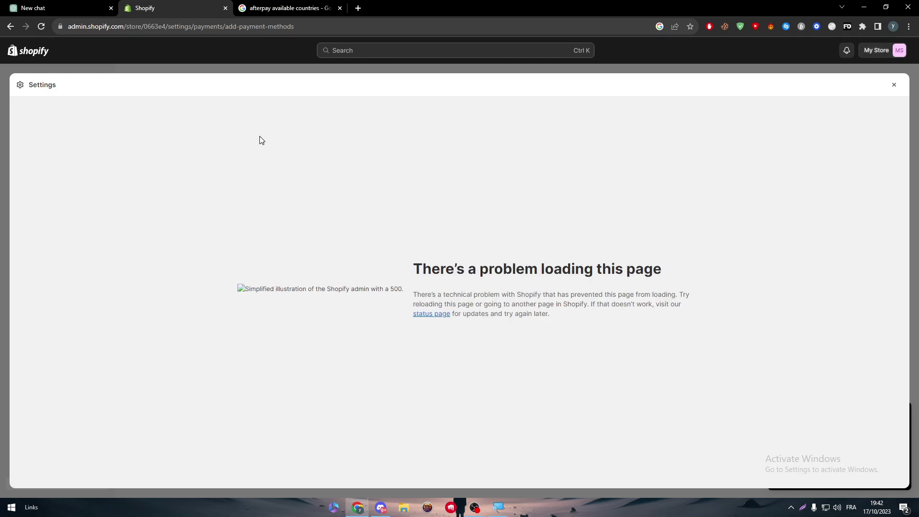
Reload the failed page, search providers for 'after', and activate Afterpay (New).
{"action": "left_click", "coordinate": [40, 27]}
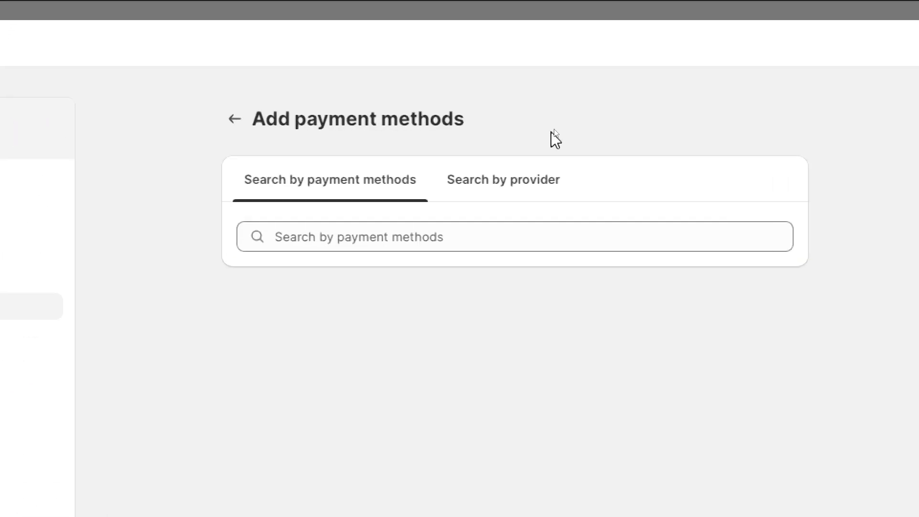
{"action": "left_click", "coordinate": [507, 193]}
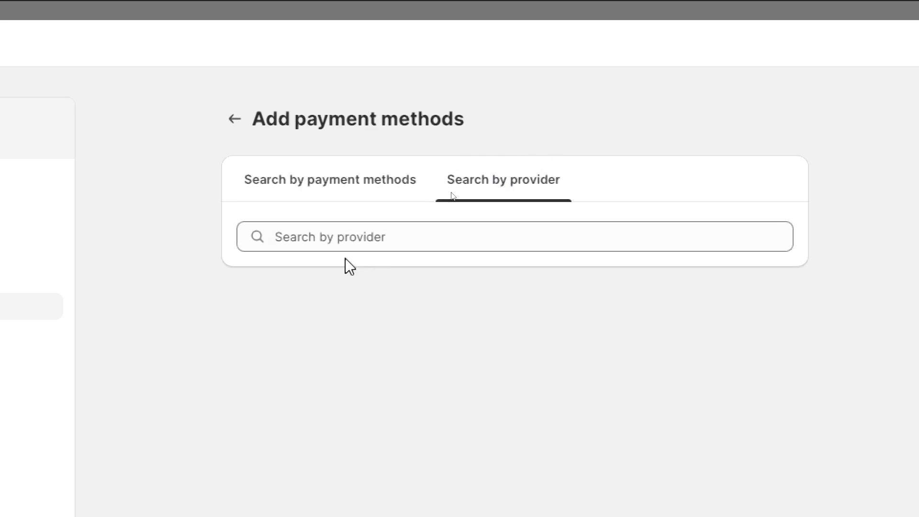
{"action": "left_click", "coordinate": [373, 242]}
{"action": "type", "text": "af"}
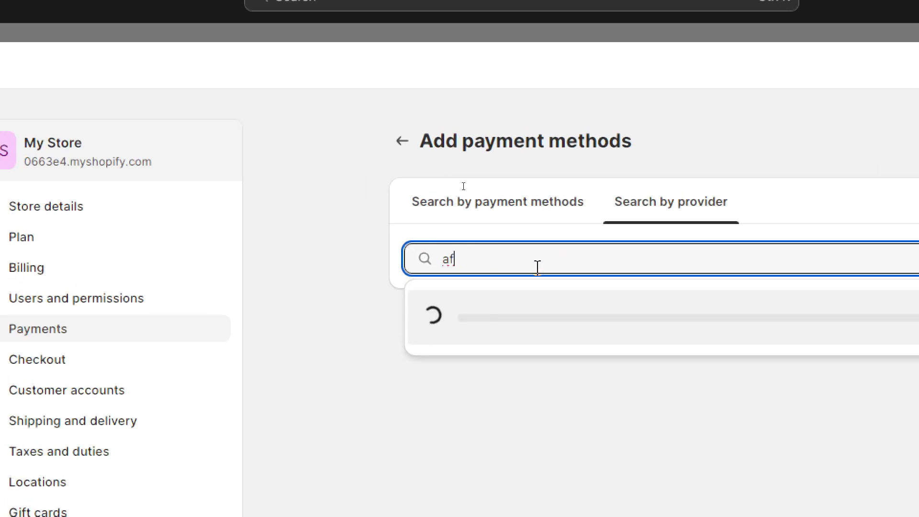
{"action": "type", "text": "ter"}
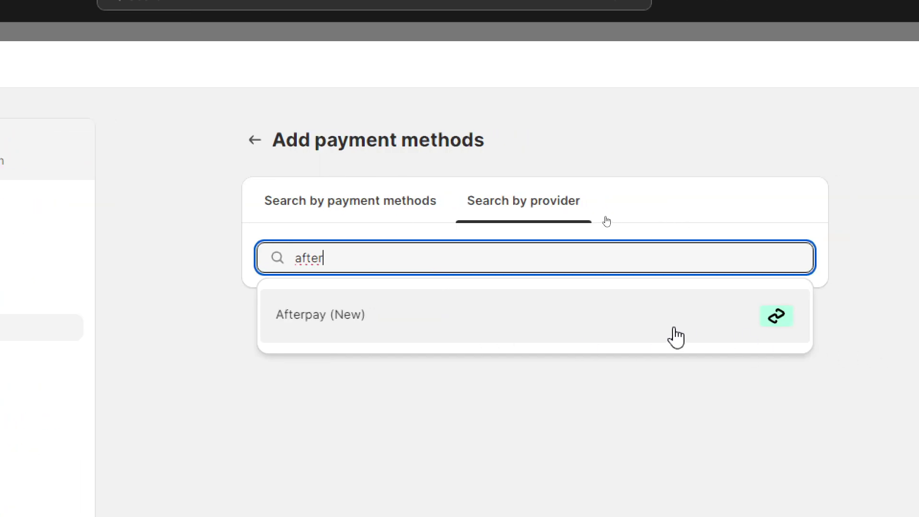
{"action": "left_click", "coordinate": [363, 324]}
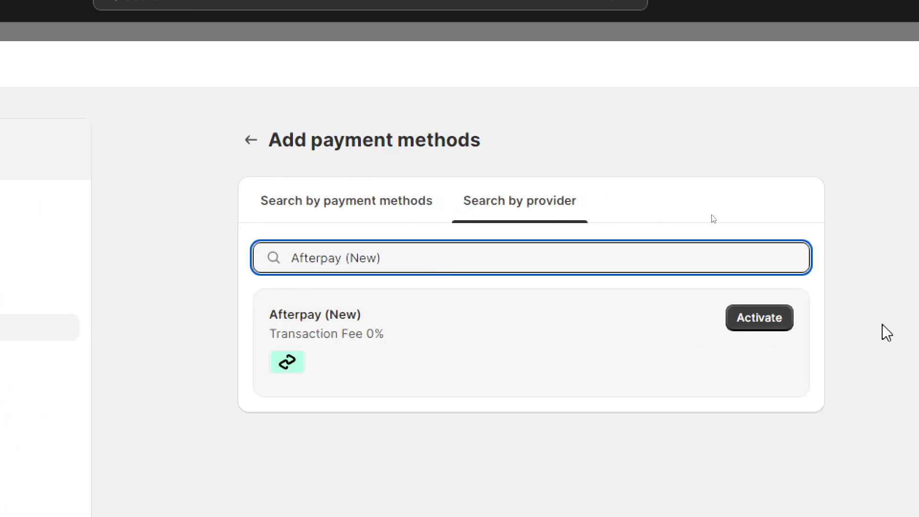
{"action": "left_click", "coordinate": [748, 324]}
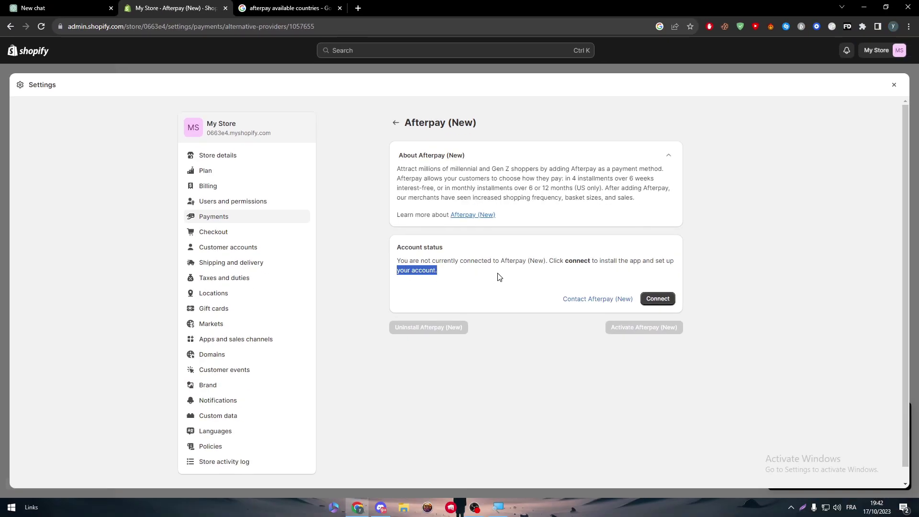
Connect the store to Afterpay and install the Afterpay app.
{"action": "triple_click", "coordinate": [499, 262]}
{"action": "left_click", "coordinate": [498, 283]}
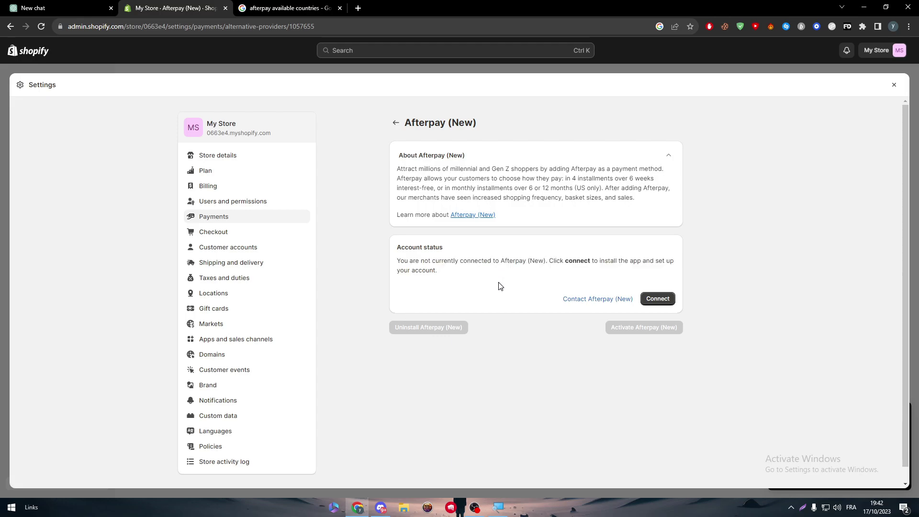
{"action": "left_click", "coordinate": [657, 298]}
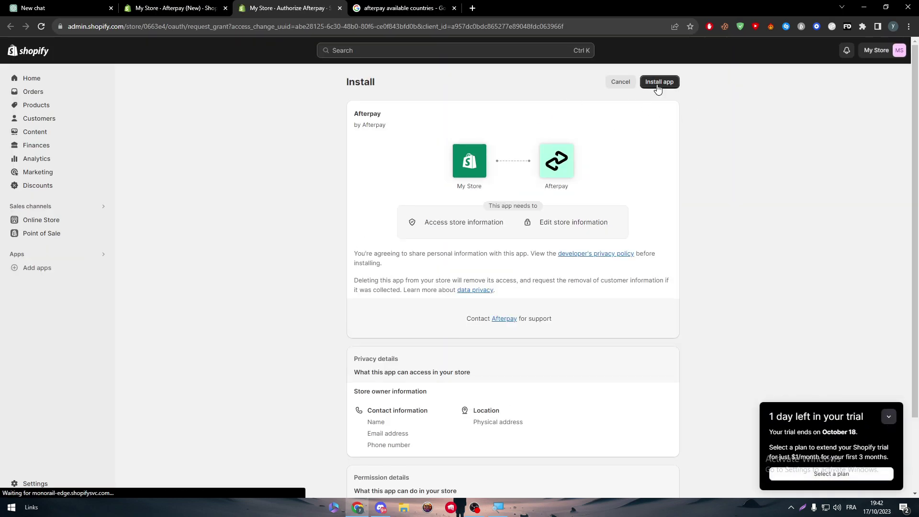
{"action": "left_click", "coordinate": [670, 82]}
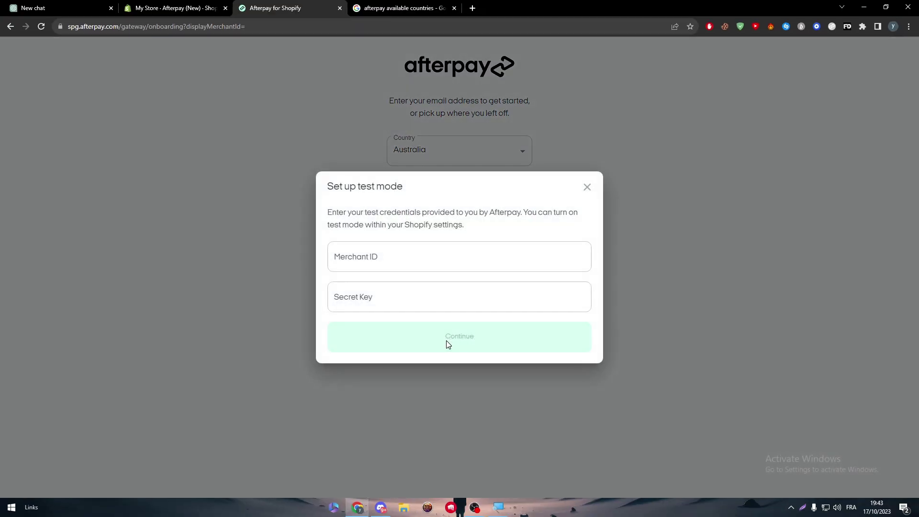
Read through the Afterpay test mode setup instructions, then close them.
{"action": "left_click", "coordinate": [431, 287]}
{"action": "double_click", "coordinate": [332, 213]}
{"action": "left_click_drag", "start_coordinate": [333, 214], "coordinate": [438, 220]}
{"action": "double_click", "coordinate": [447, 225]}
{"action": "double_click", "coordinate": [437, 213]}
{"action": "triple_click", "coordinate": [437, 213]}
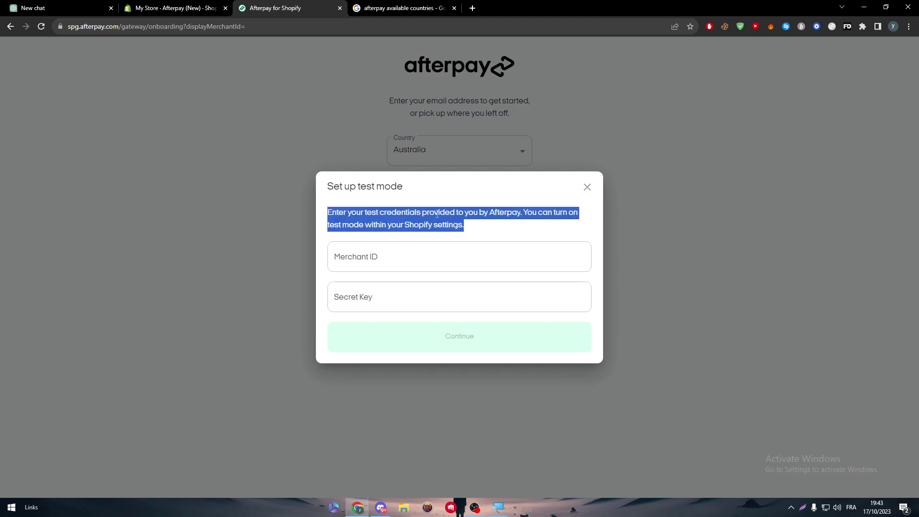
{"action": "left_click", "coordinate": [588, 186]}
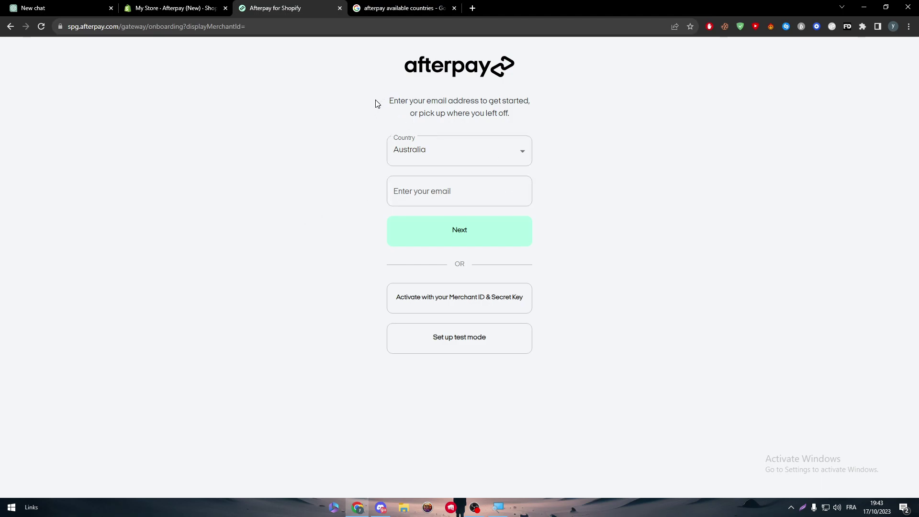
Check the Country list, keeping Australia, then return to the Google search query.
{"action": "left_click", "coordinate": [482, 161]}
{"action": "left_click", "coordinate": [691, 182]}
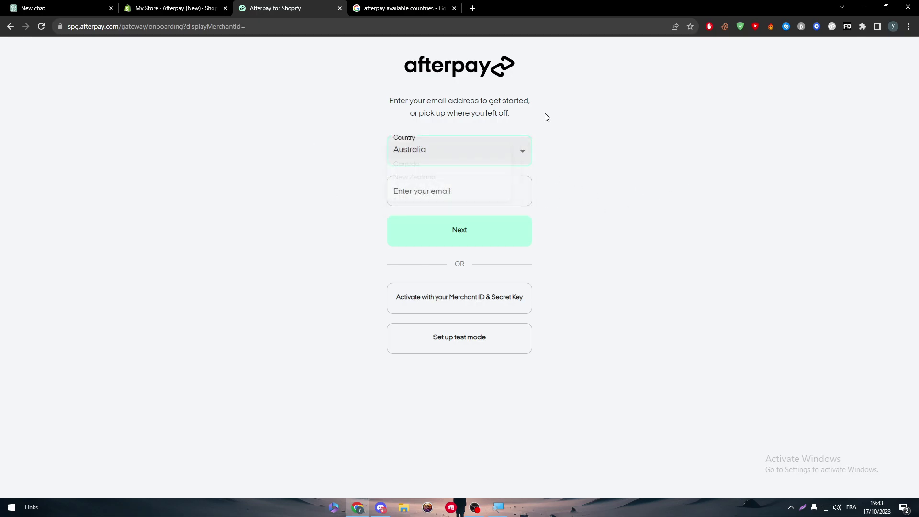
{"action": "left_click", "coordinate": [385, 8]}
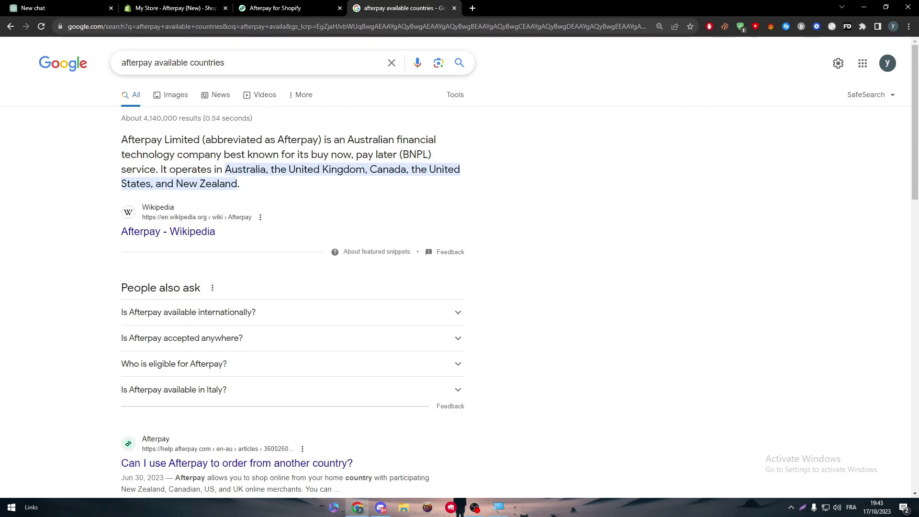
{"action": "left_click", "coordinate": [160, 64]}
{"action": "left_click", "coordinate": [159, 64]}
Search Google for 'afterpay', open the United States Afterpay site, and start Sign Up.
{"action": "key", "text": "ctrl+Delete"}
{"action": "key", "text": "ctrl+Delete"}
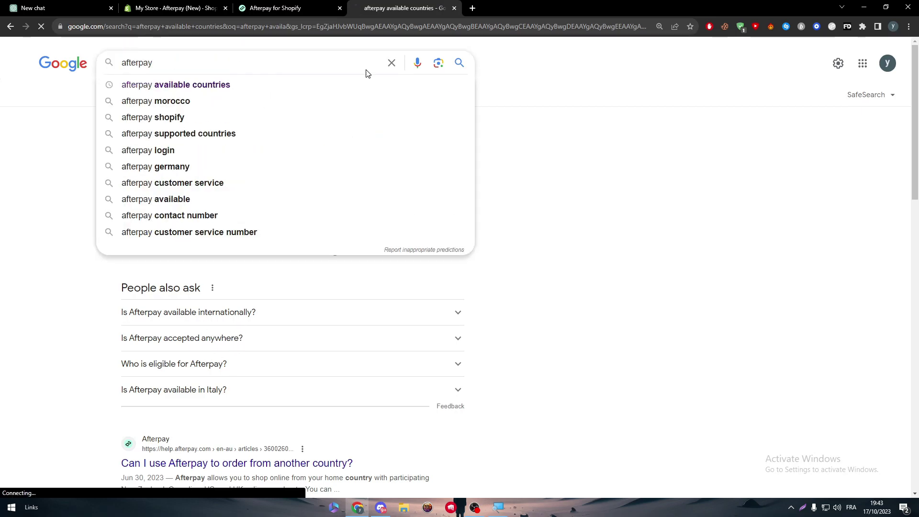
{"action": "key", "text": "Return"}
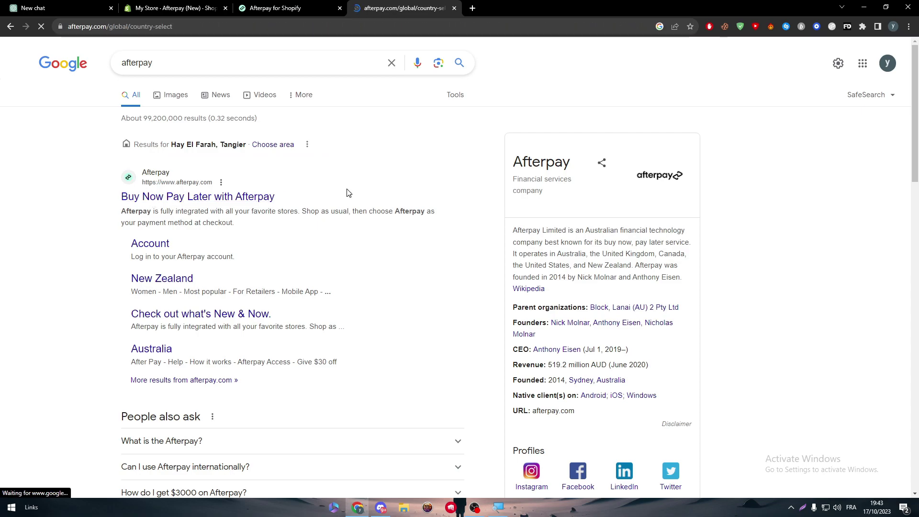
{"action": "left_click_drag", "start_coordinate": [114, 221], "coordinate": [182, 238]}
{"action": "left_click", "coordinate": [148, 238]}
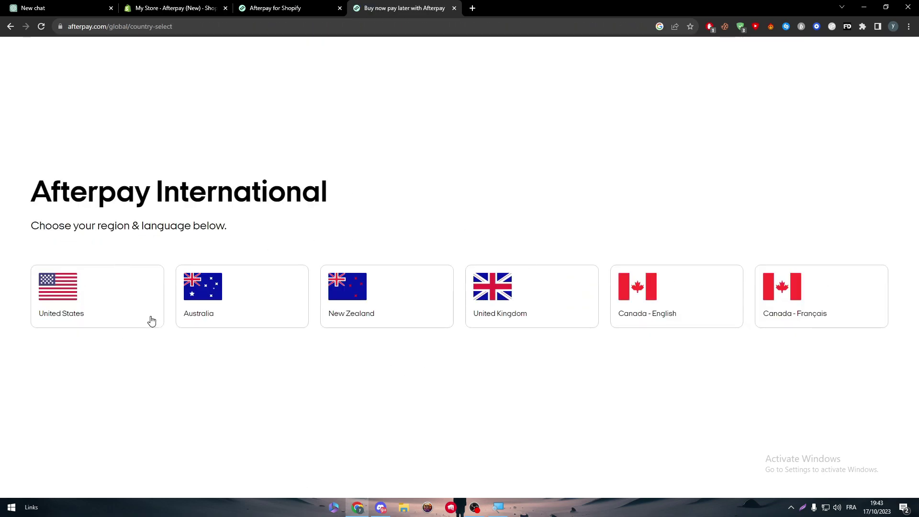
{"action": "left_click", "coordinate": [100, 286]}
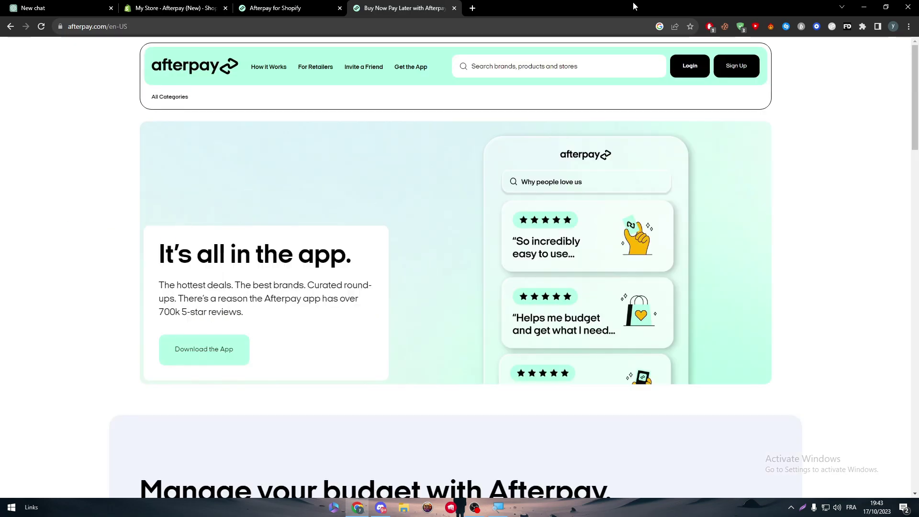
{"action": "left_click", "coordinate": [736, 66]}
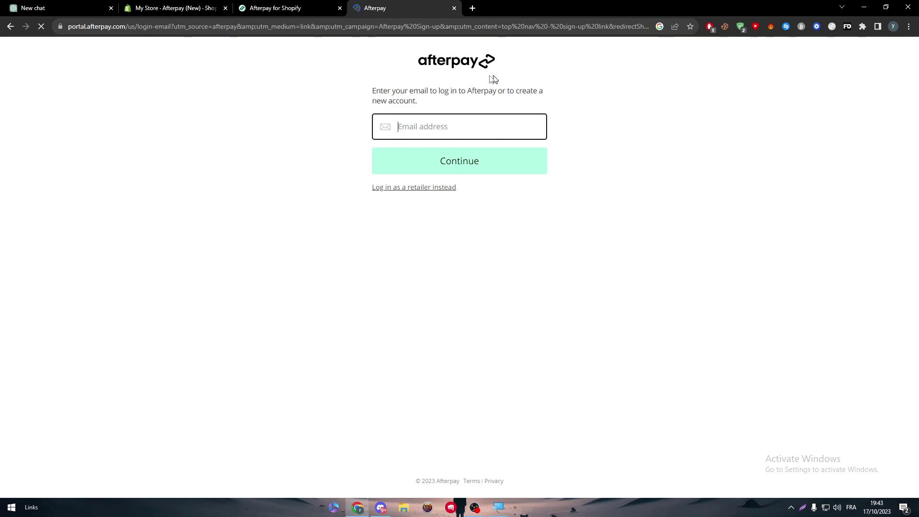
Submit the saved account email on Afterpay's portal to reach mobile-number verification.
{"action": "left_click", "coordinate": [435, 130]}
{"action": "left_click", "coordinate": [446, 155]}
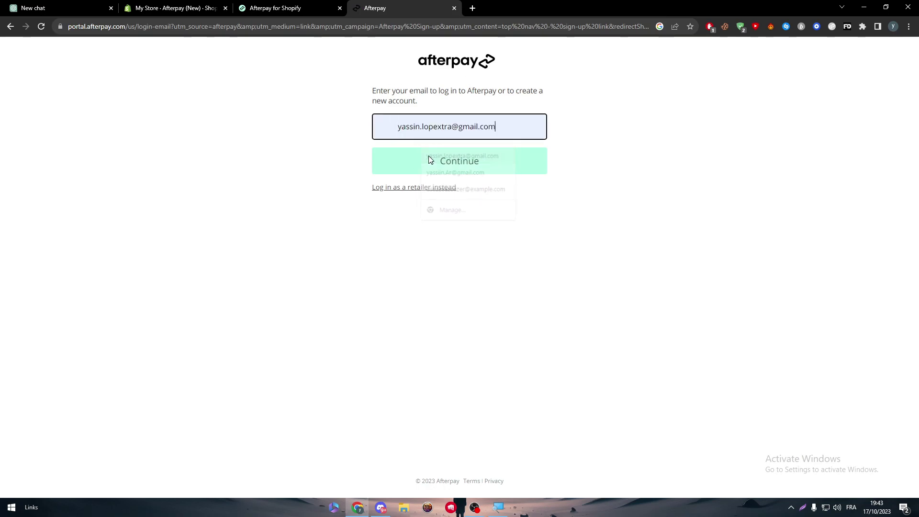
{"action": "left_click", "coordinate": [495, 166]}
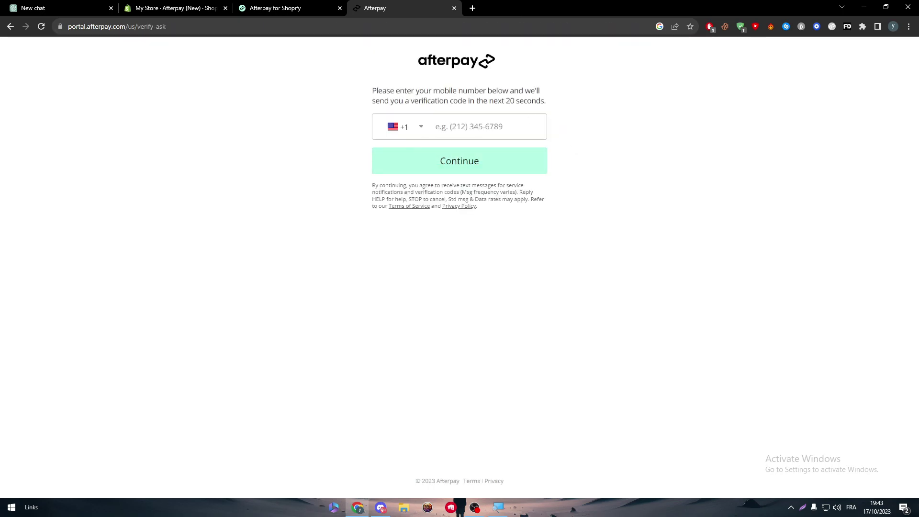
{"action": "mouse_move", "coordinate": [425, 67]}
{"action": "left_mouse_down"}
{"action": "mouse_move", "coordinate": [496, 90]}
{"action": "mouse_move", "coordinate": [422, 60]}
{"action": "left_mouse_up"}
{"action": "left_click_drag", "start_coordinate": [396, 90], "coordinate": [550, 109]}
{"action": "left_click", "coordinate": [549, 109]}
Back in Shopify, review Store details, then open All stores from the My Store menu.
{"action": "left_click", "coordinate": [205, 9]}
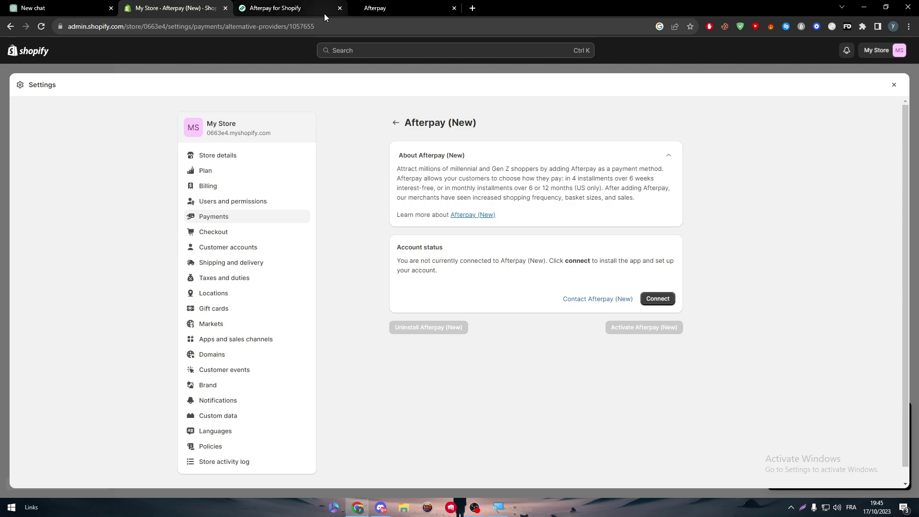
{"action": "left_click", "coordinate": [893, 85]}
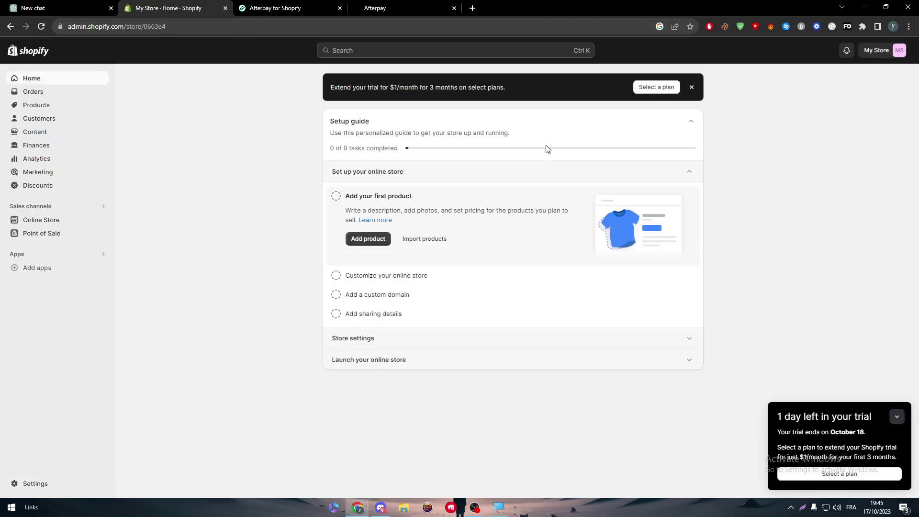
{"action": "left_click", "coordinate": [16, 485]}
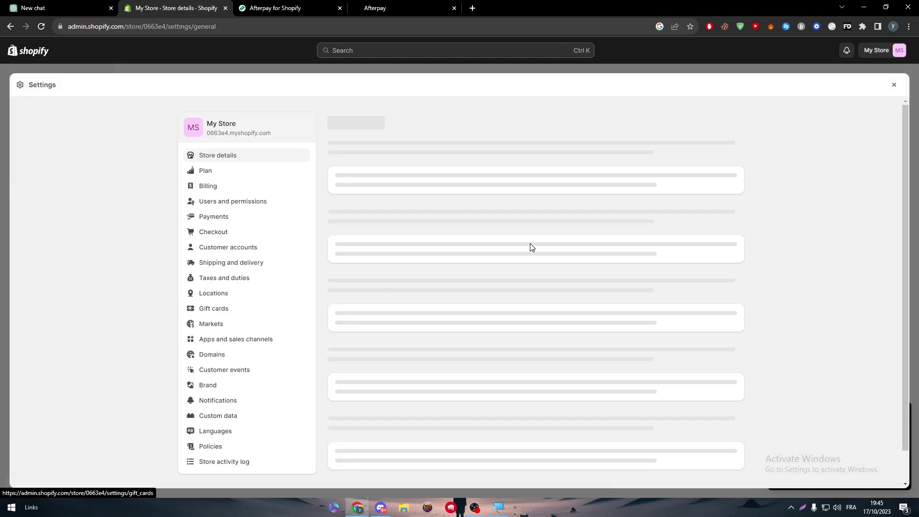
{"action": "scroll", "coordinate": [880, 249], "scroll_direction": "down", "scroll_amount": 4}
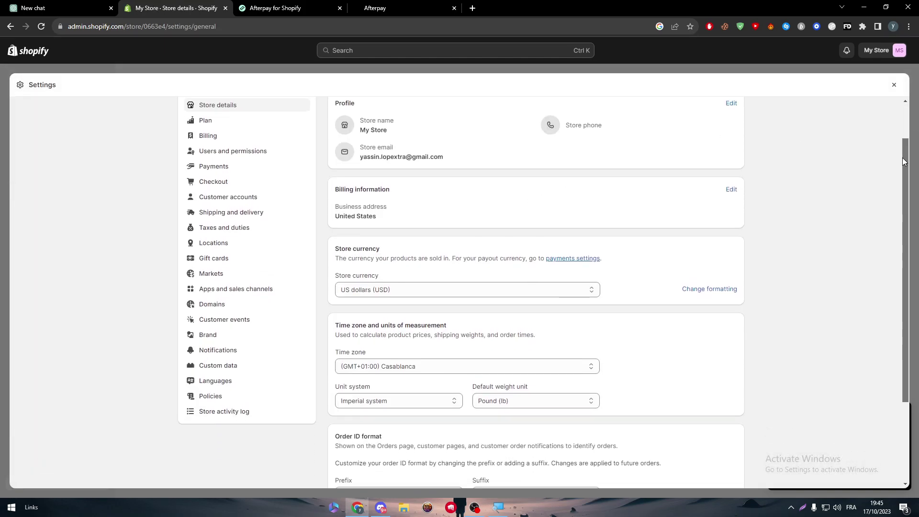
{"action": "scroll", "coordinate": [877, 247], "scroll_direction": "up", "scroll_amount": 3}
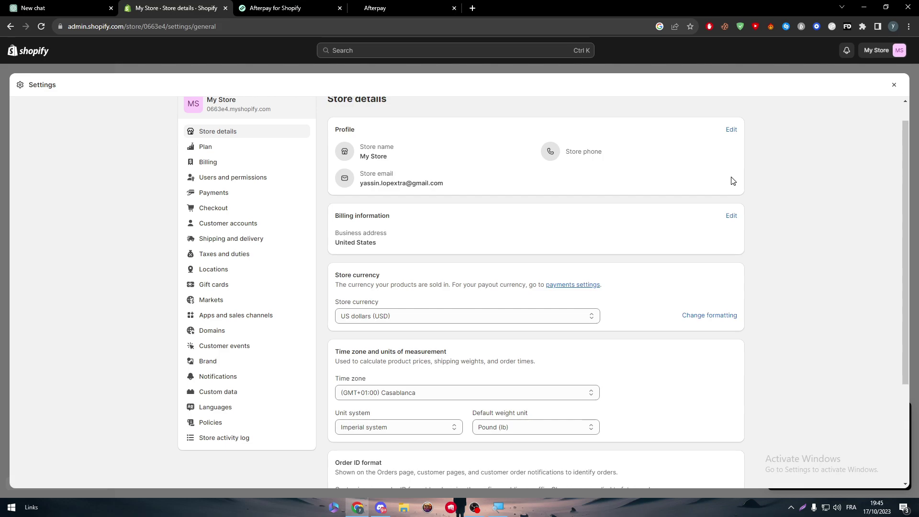
{"action": "left_click", "coordinate": [893, 86]}
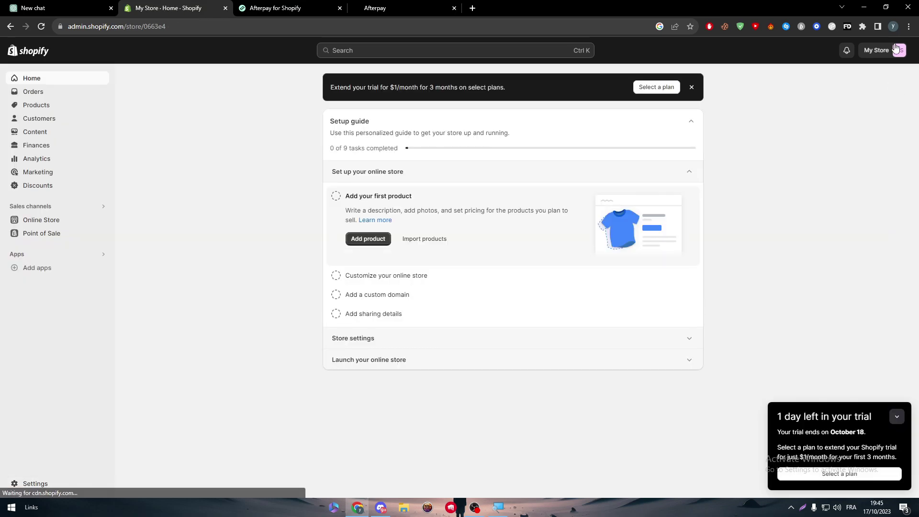
{"action": "left_click", "coordinate": [895, 48]}
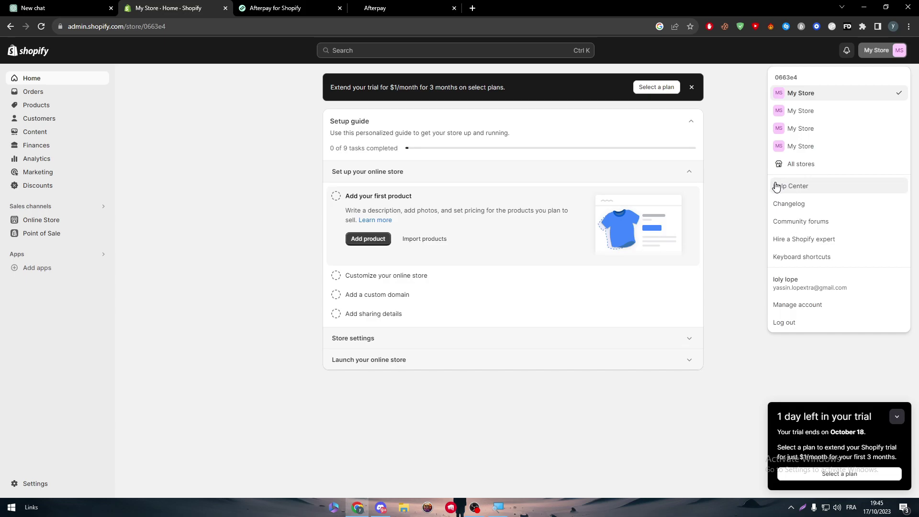
{"action": "left_click", "coordinate": [801, 164]}
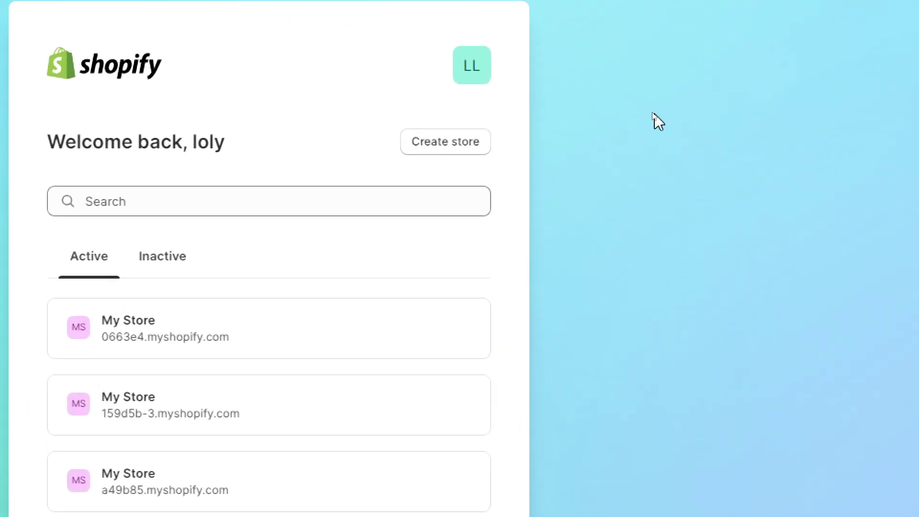
Start a new store, skip the setup questions, and leave the business location set to Morocco.
{"action": "left_click", "coordinate": [427, 147]}
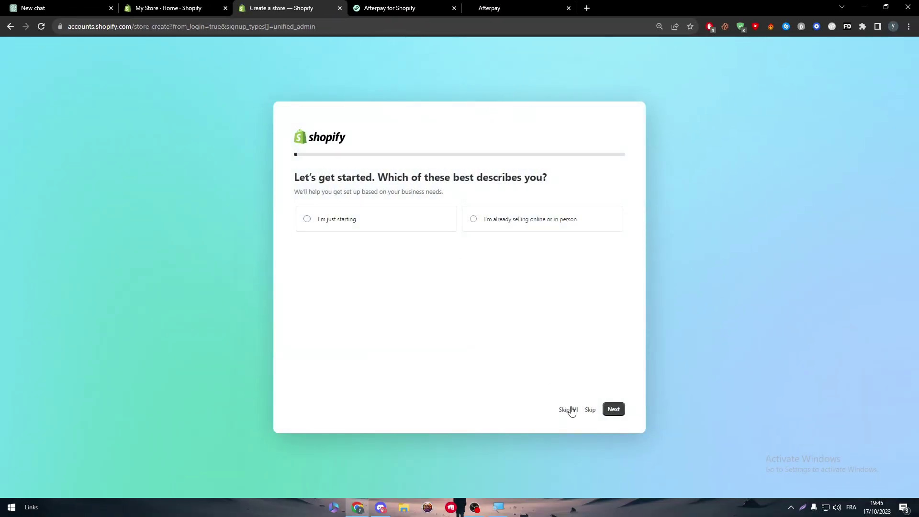
{"action": "left_click", "coordinate": [569, 409]}
{"action": "left_click_drag", "start_coordinate": [358, 208], "coordinate": [506, 279]}
{"action": "left_click", "coordinate": [509, 274]}
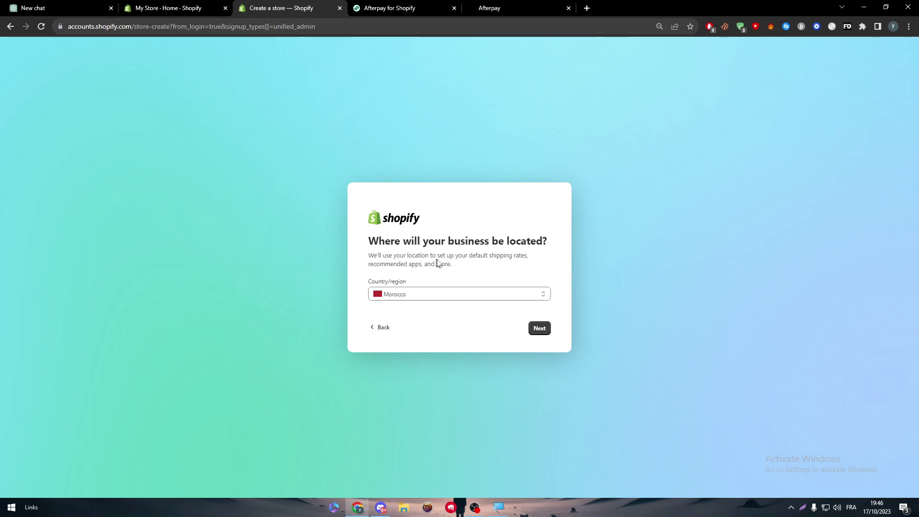
{"action": "left_click", "coordinate": [450, 292]}
{"action": "left_click", "coordinate": [532, 257]}
{"action": "left_click", "coordinate": [770, 27]}
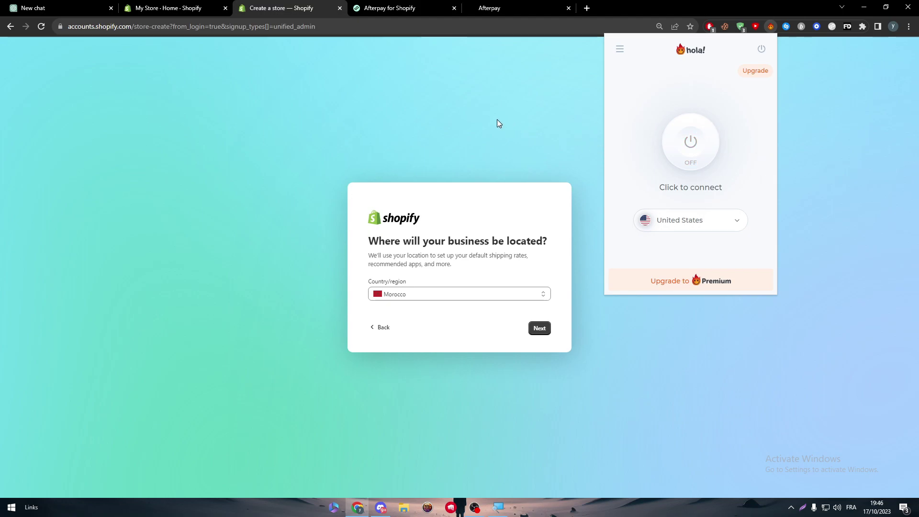
{"action": "left_click", "coordinate": [718, 225]}
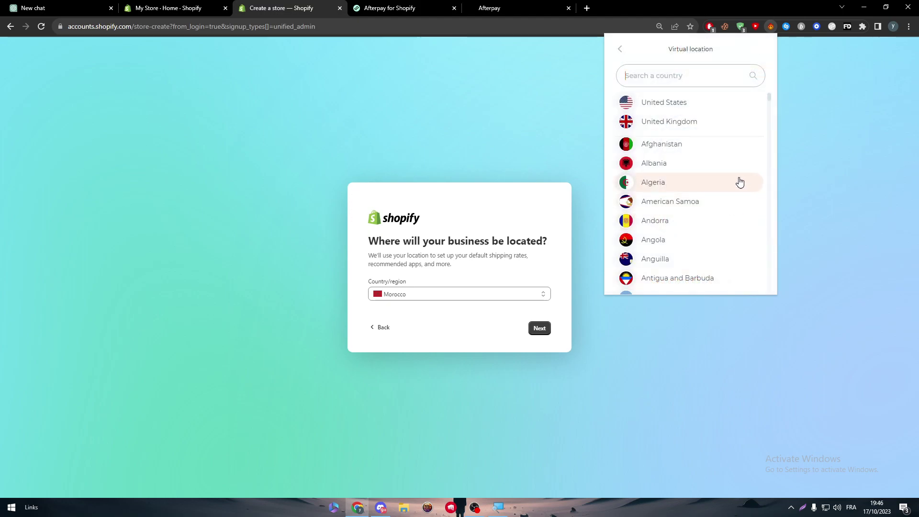
{"action": "left_click_drag", "start_coordinate": [771, 99], "coordinate": [776, 282]}
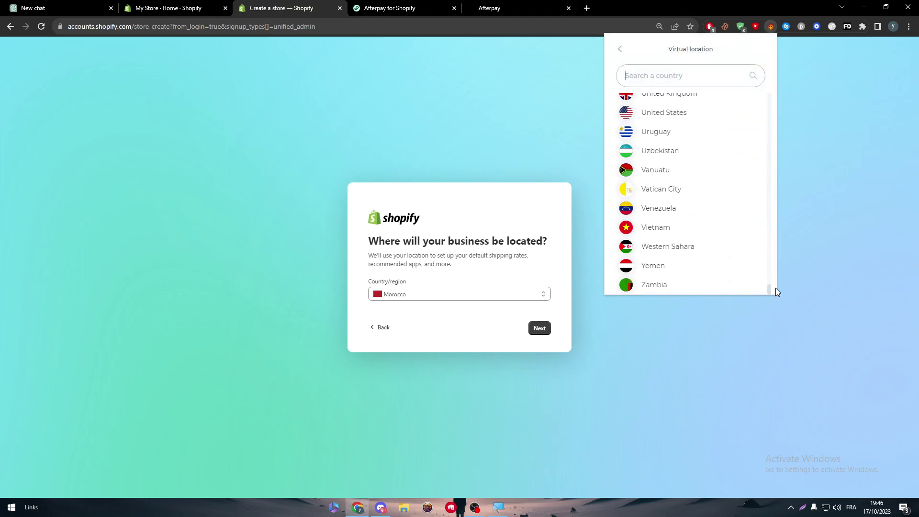
{"action": "left_click", "coordinate": [621, 49]}
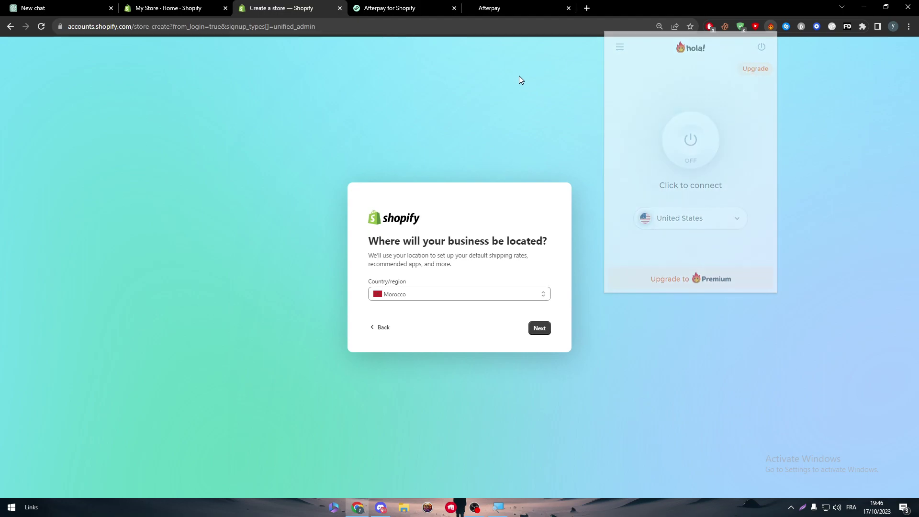
{"action": "left_click", "coordinate": [519, 76]}
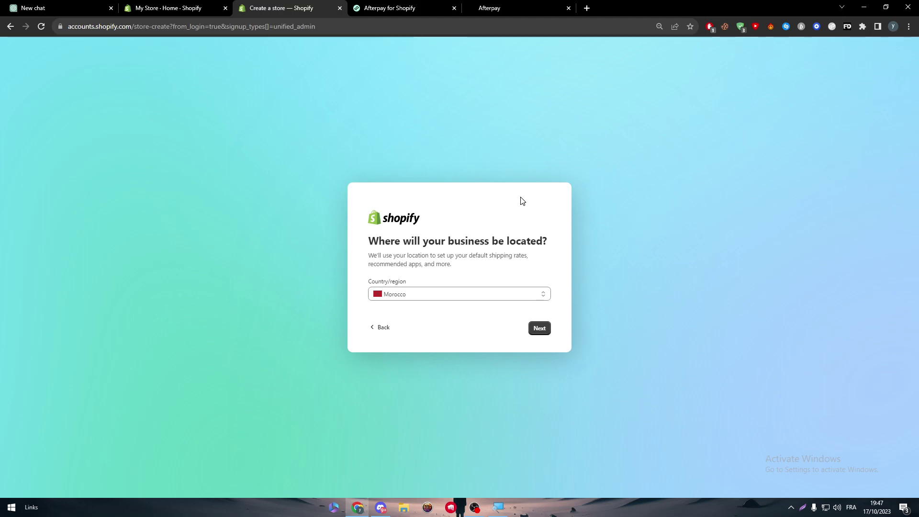
{"action": "left_click", "coordinate": [382, 326]}
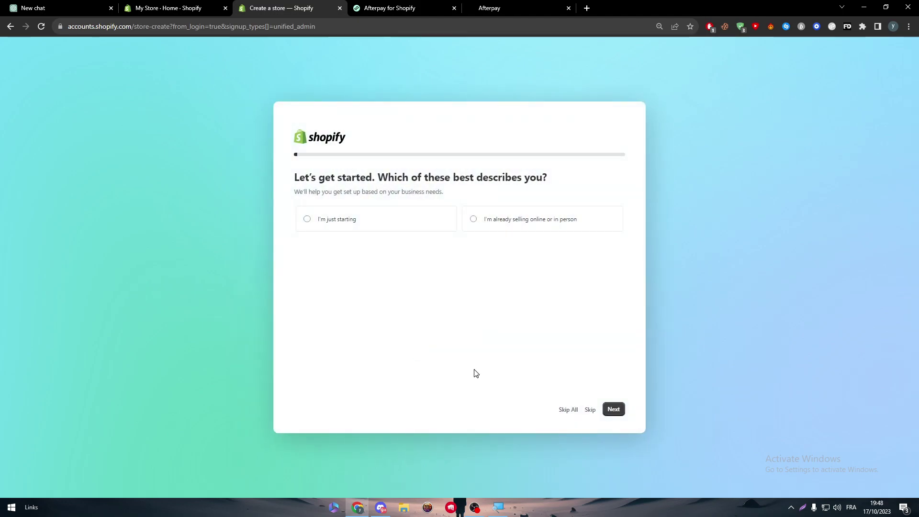
{"action": "left_click", "coordinate": [565, 410]}
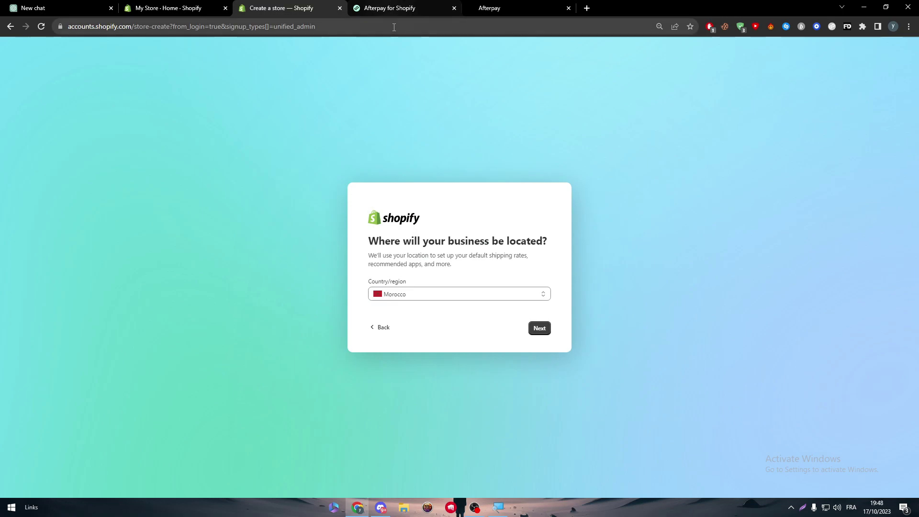
Reload the Afterpay for Shopify onboarding page and review its country list, keeping Australia selected.
{"action": "left_click", "coordinate": [398, 4]}
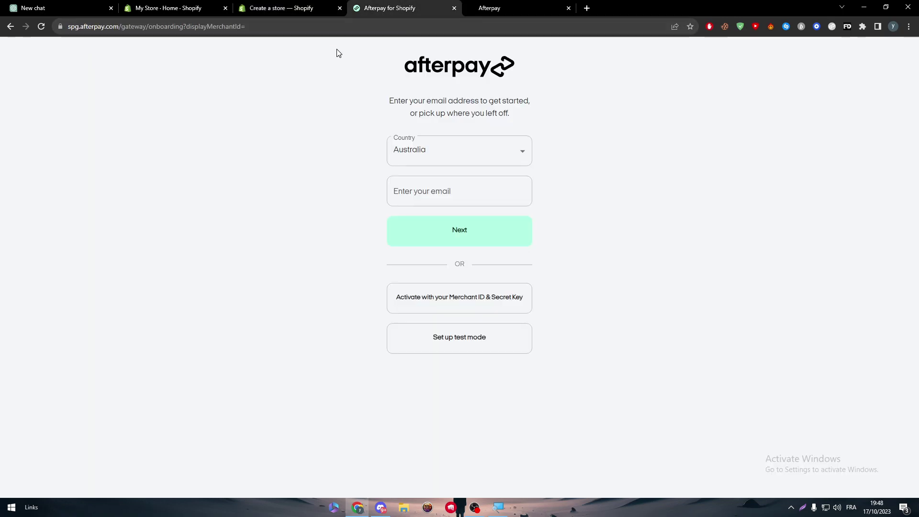
{"action": "left_click", "coordinate": [16, 27]}
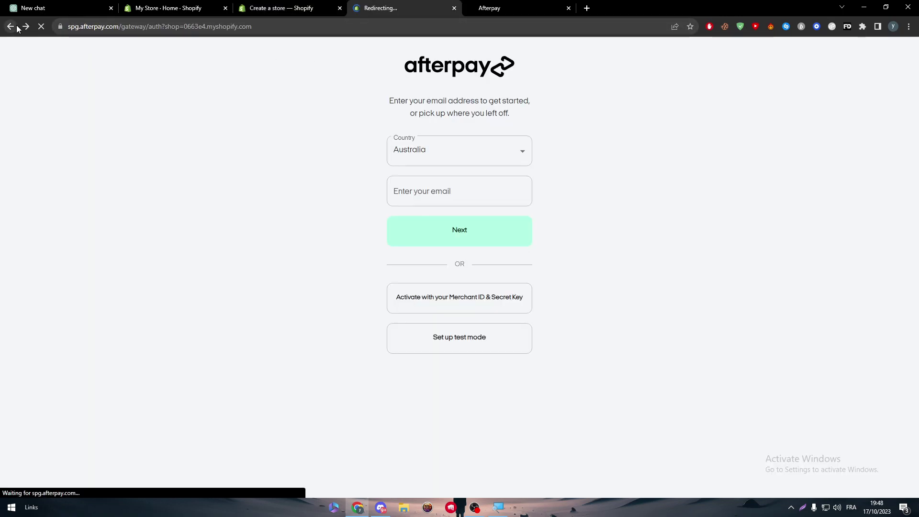
{"action": "left_click", "coordinate": [452, 150]}
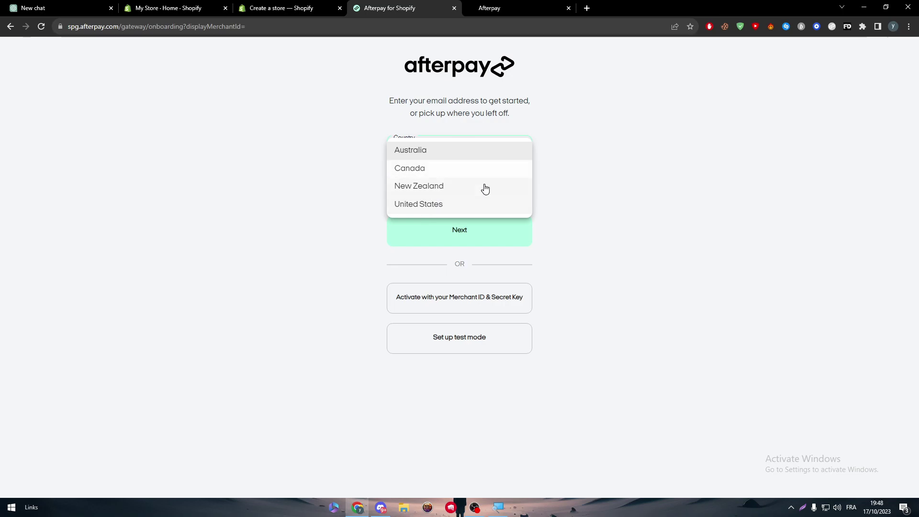
{"action": "left_click", "coordinate": [589, 187]}
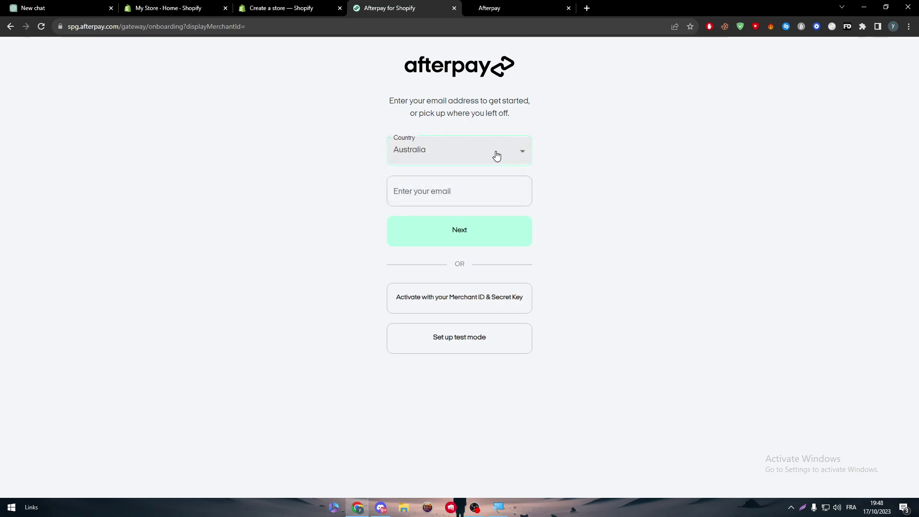